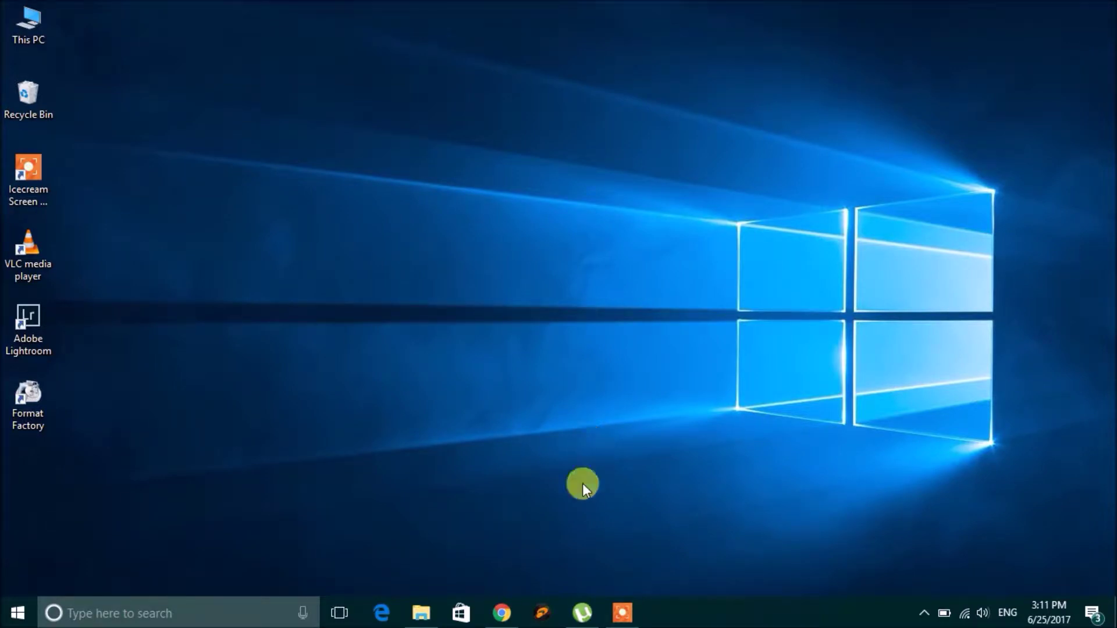
Bring up the Eagle's Eye Tech Twitter profile in Chrome and open Direct Messages
{"action": "left_click", "coordinate": [501, 612]}
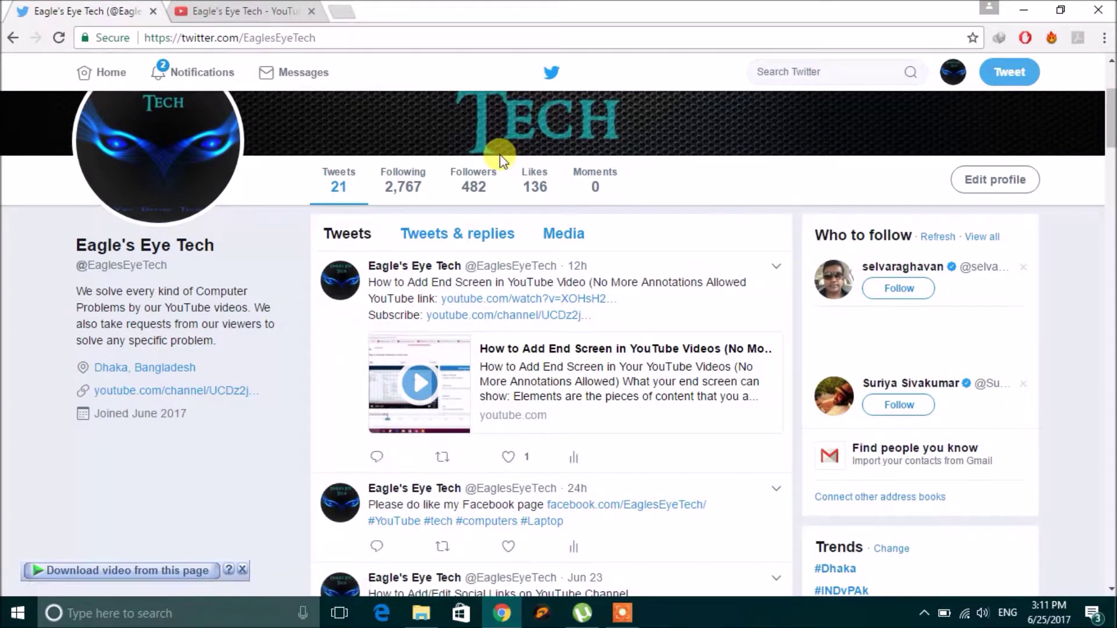
{"action": "left_click", "coordinate": [306, 74]}
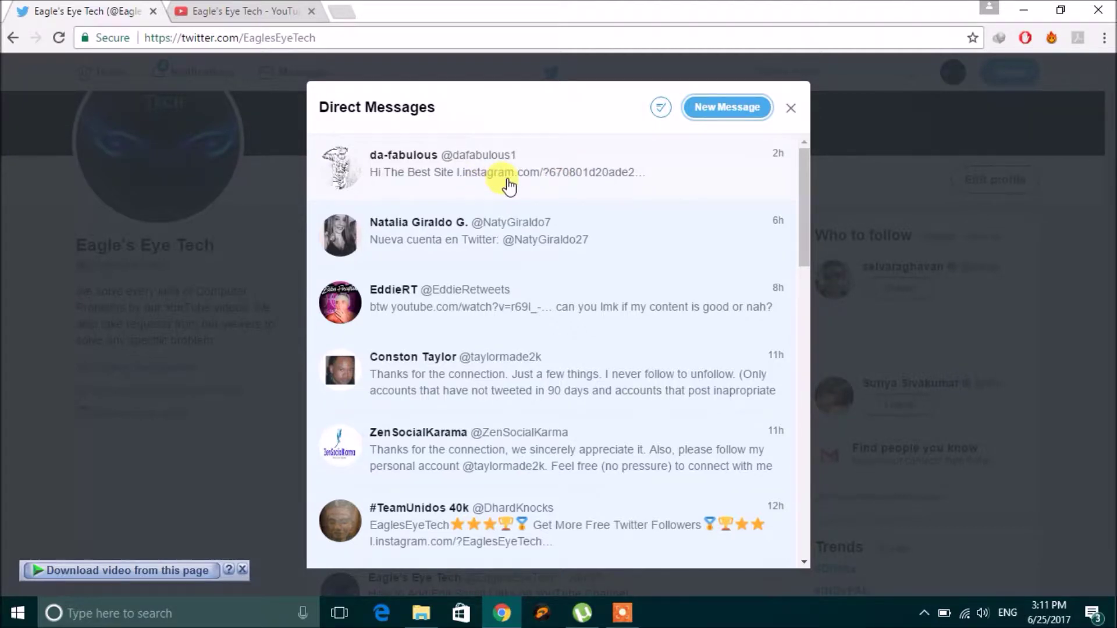
Copy the Eagle's Eye Tech YouTube channel URL and return to the Twitter tab
{"action": "left_click", "coordinate": [251, 10]}
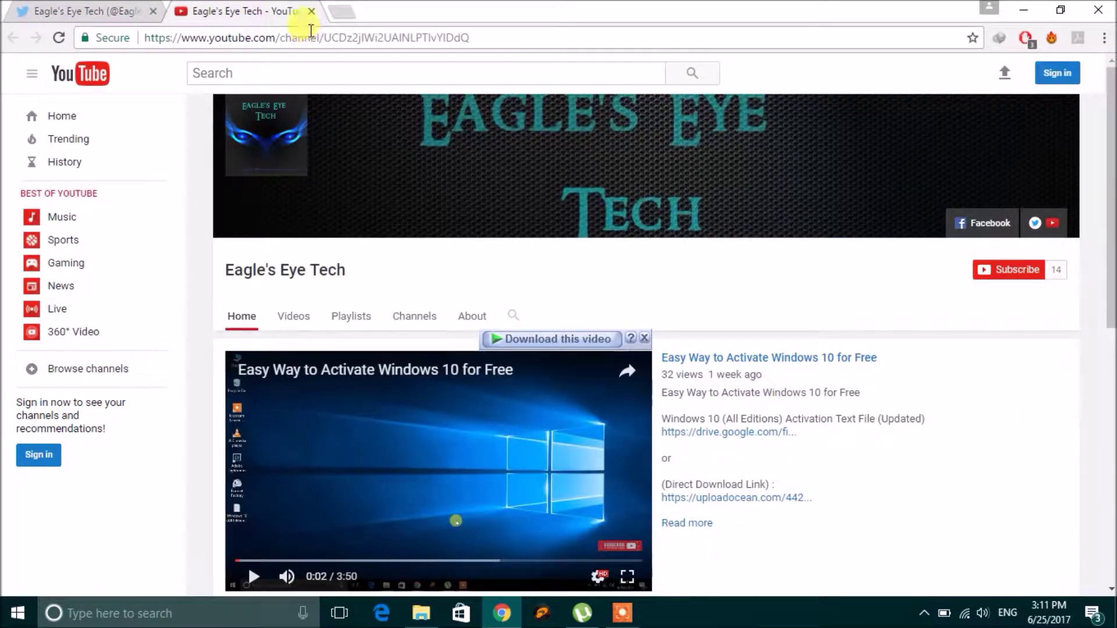
{"action": "left_click", "coordinate": [312, 37]}
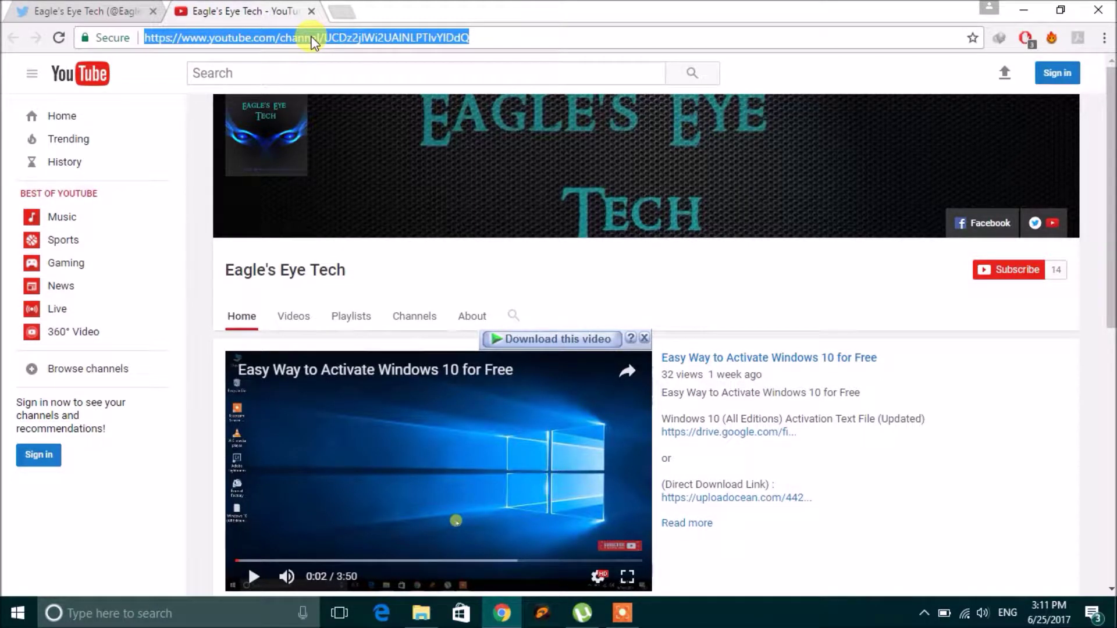
{"action": "left_click", "coordinate": [104, 11]}
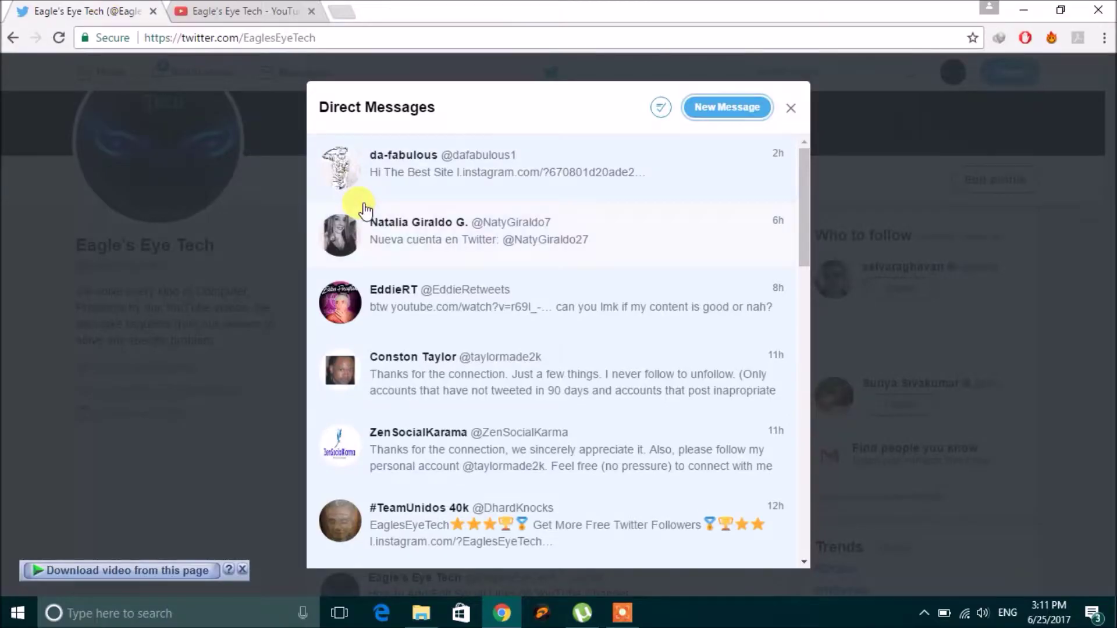
Send the 'Nueva cuenta en Twitter' follower 'Please do subscribe my channel:' with the channel link
{"action": "left_click", "coordinate": [517, 250]}
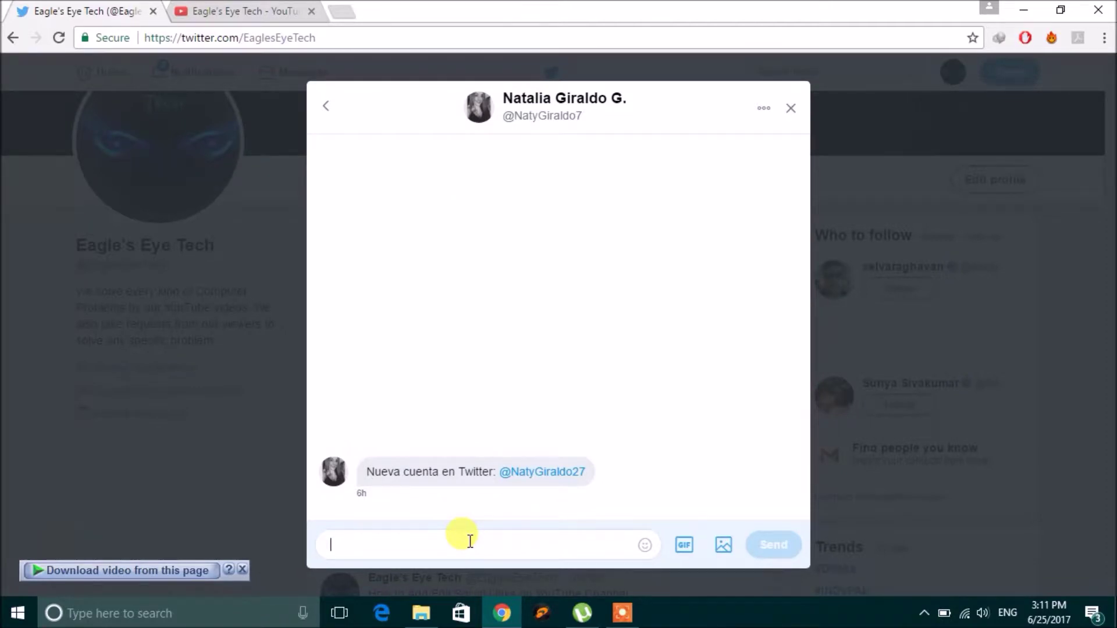
{"action": "type", "text": "Pleas"}
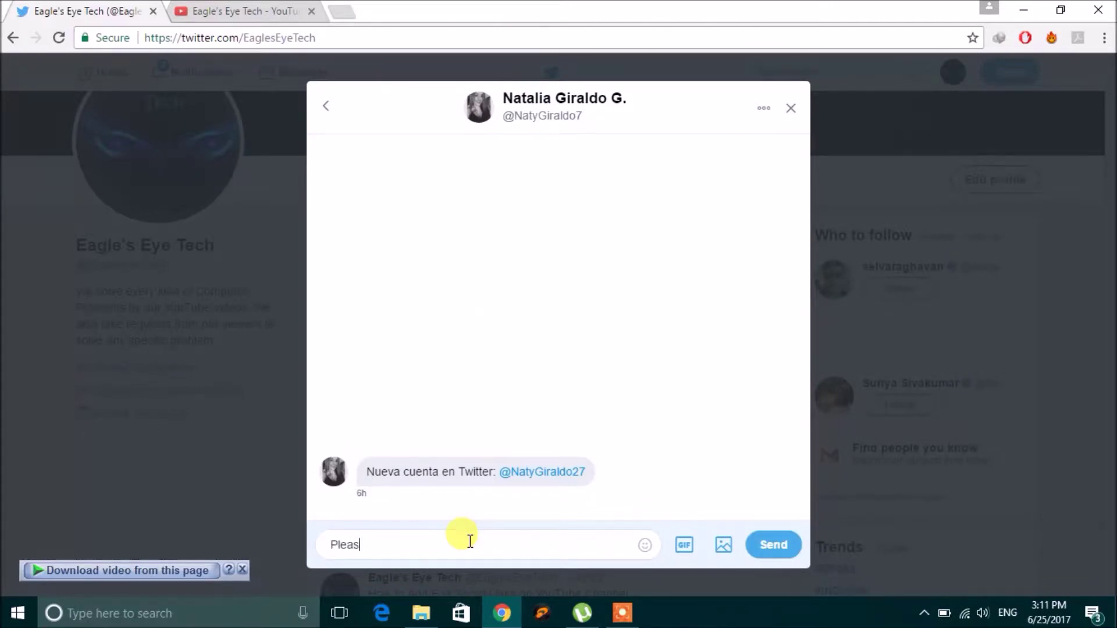
{"action": "type", "text": "e do subscribe my"}
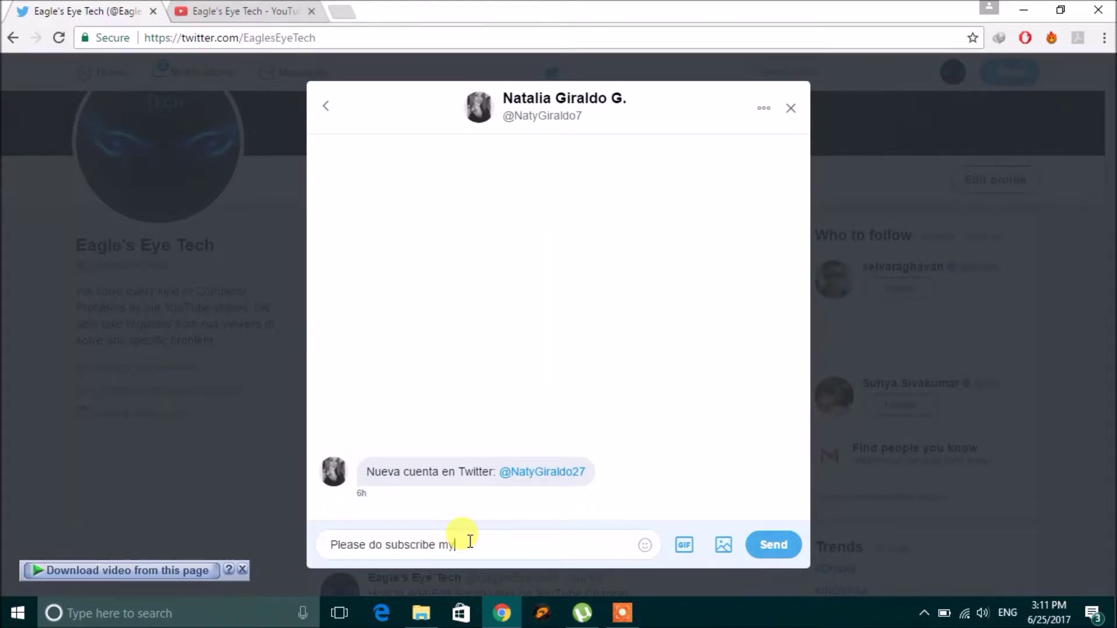
{"action": "type", "text": " channel:"}
{"action": "key", "text": "ctrl+v"}
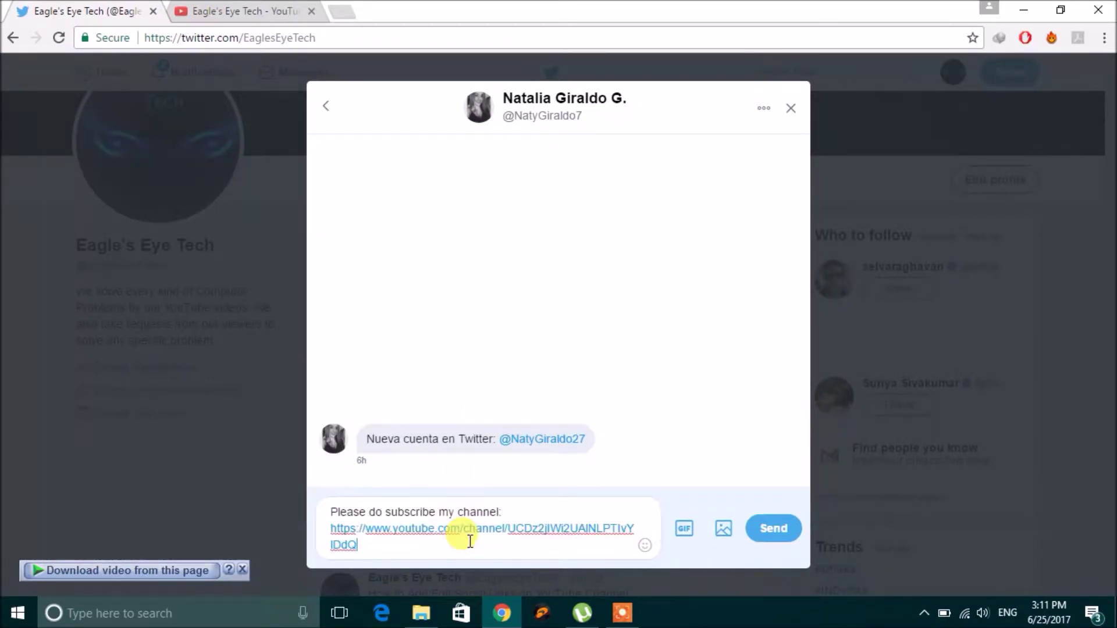
{"action": "left_click", "coordinate": [766, 541]}
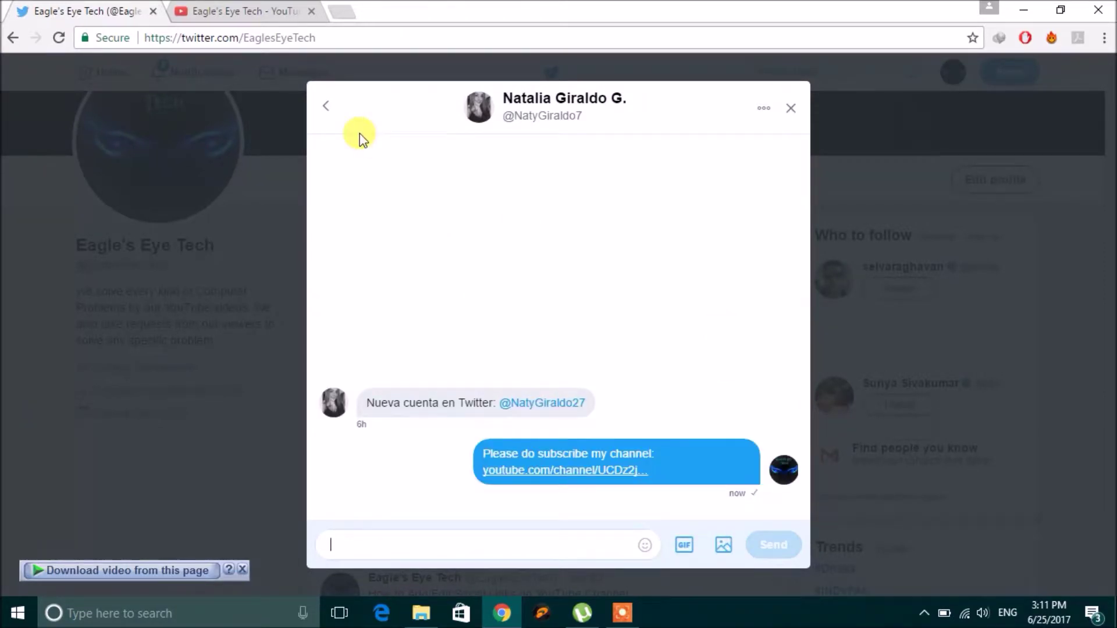
{"action": "left_click", "coordinate": [791, 111]}
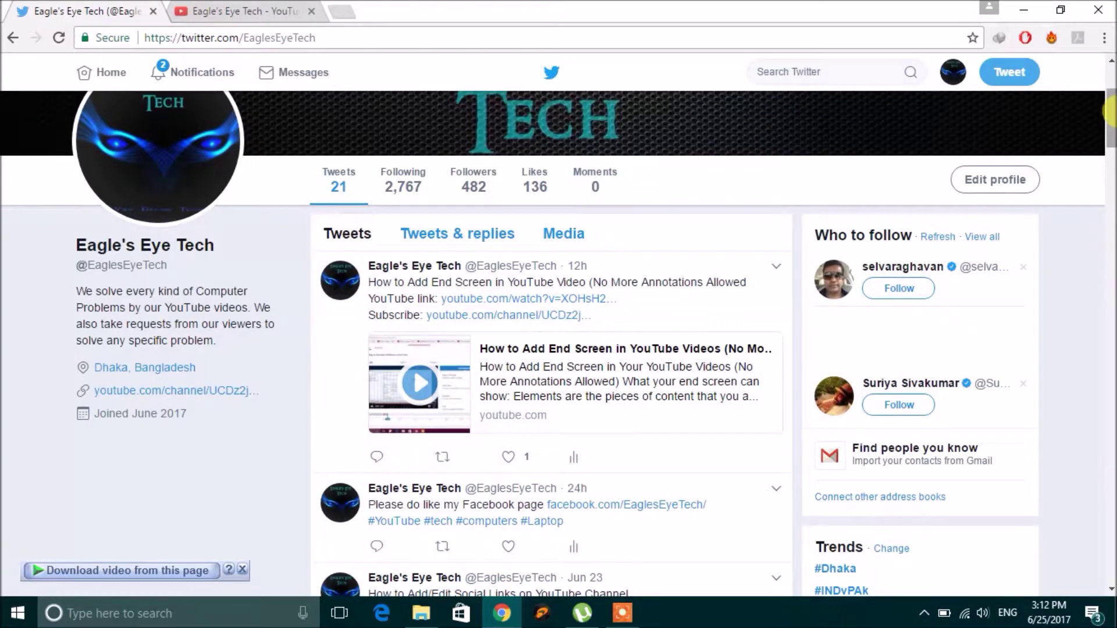
Scroll the profile feed and share the Jun 23 'Subscribe My Channel' tweet via direct message
{"action": "left_click_drag", "start_coordinate": [1108, 123], "coordinate": [1106, 209]}
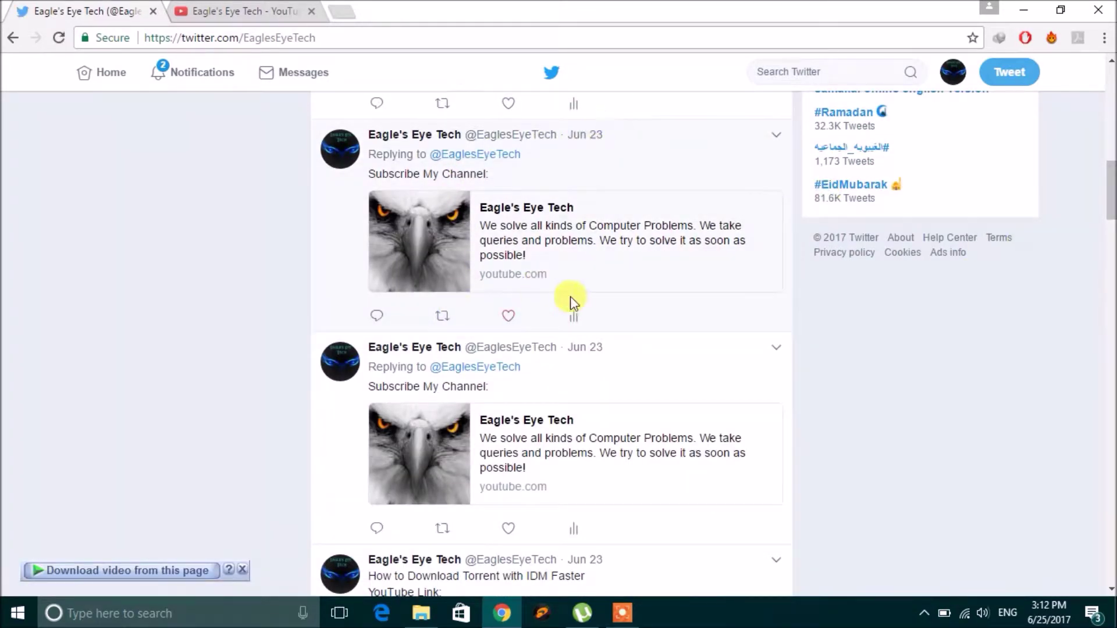
{"action": "left_click", "coordinate": [778, 139]}
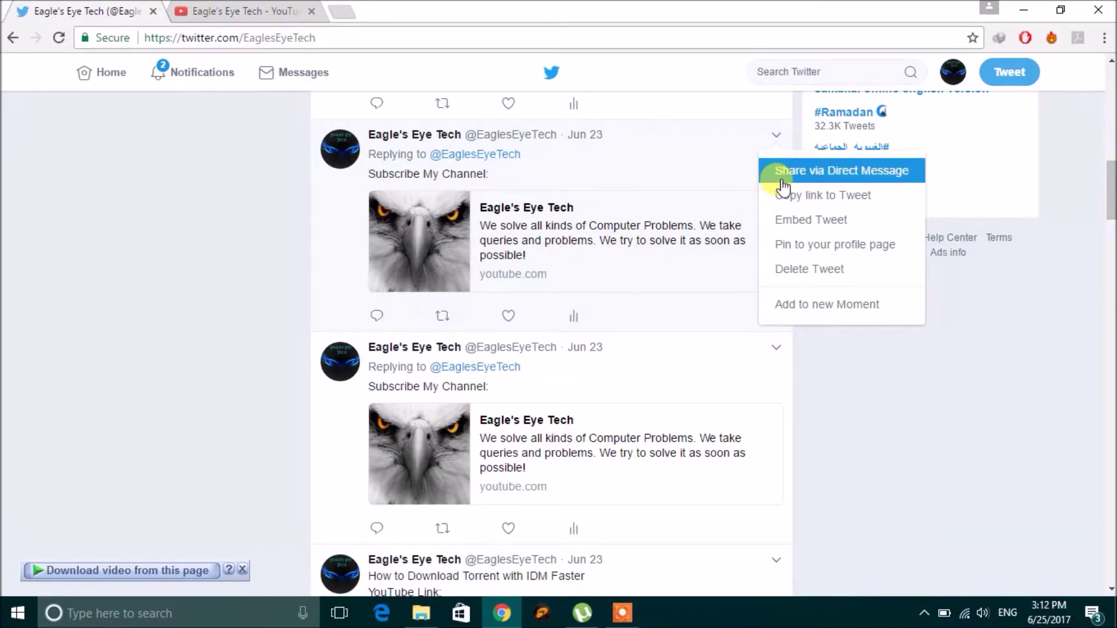
{"action": "left_click", "coordinate": [835, 173]}
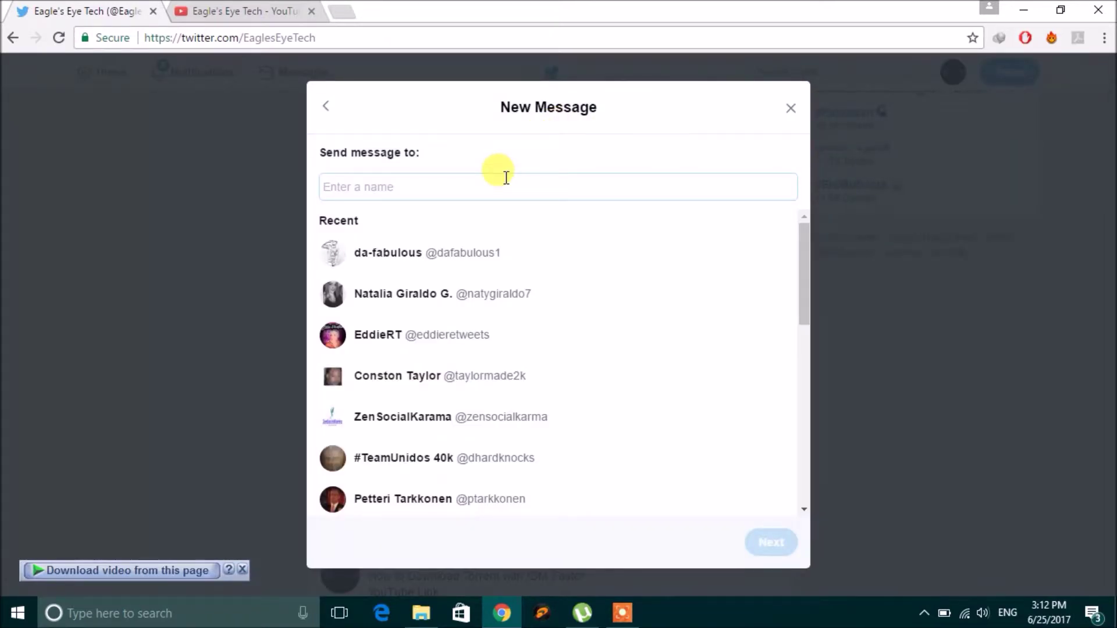
Choose the 'Hi The Best Site' follower, the first recent contact, as the recipient
{"action": "left_click", "coordinate": [465, 260]}
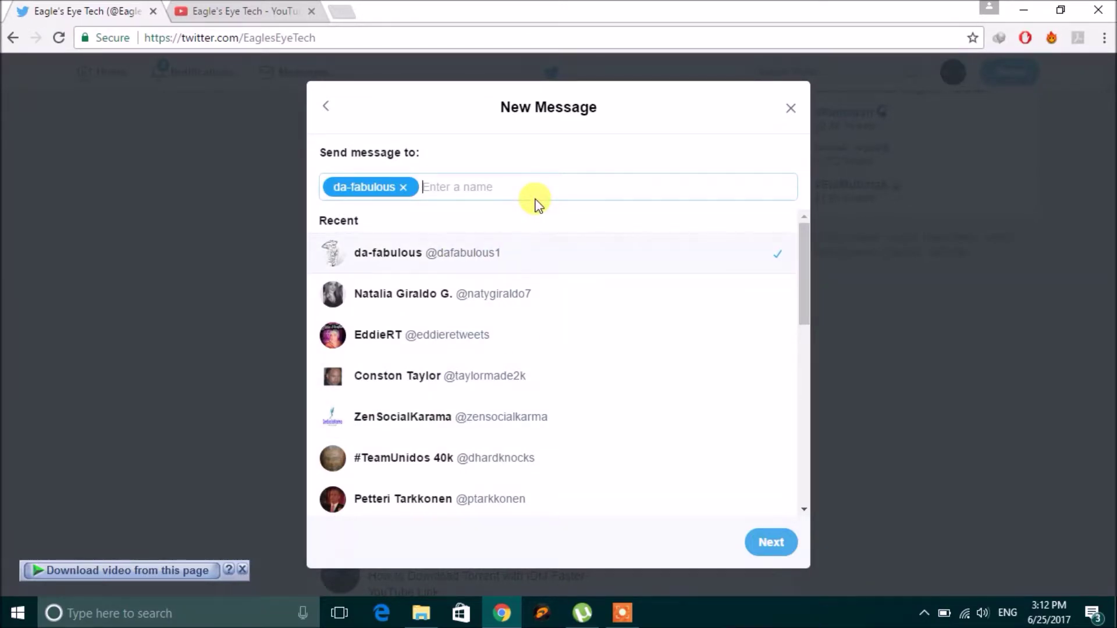
{"action": "left_click", "coordinate": [770, 552]}
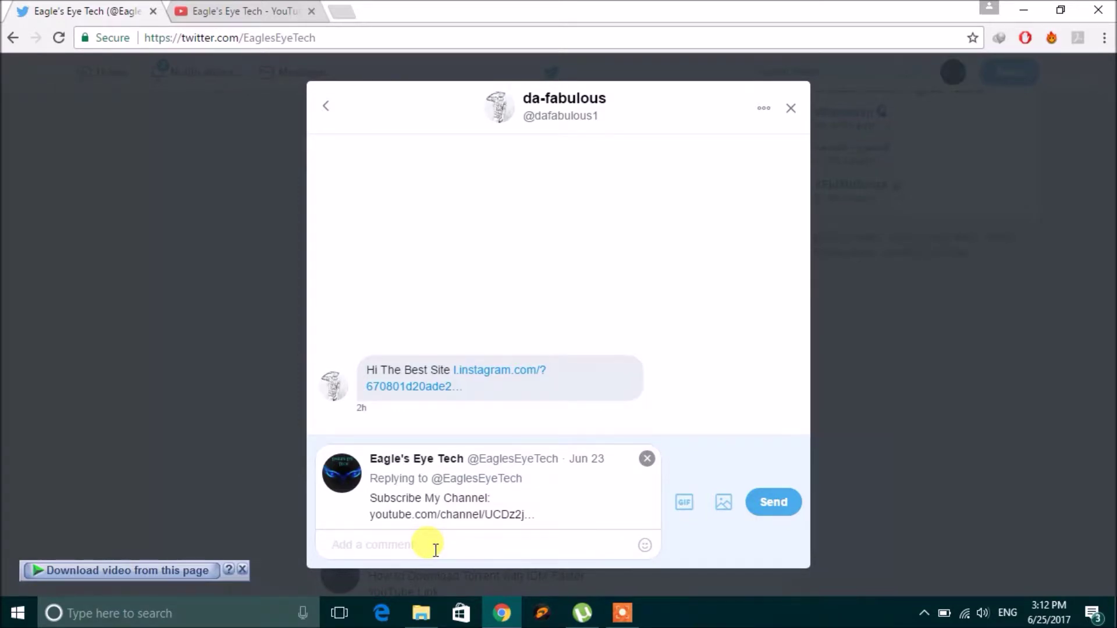
Send the shared tweet with the comment 'Please do subscribe my channel' and return to the list
{"action": "type", "text": "Please do subscribe my "}
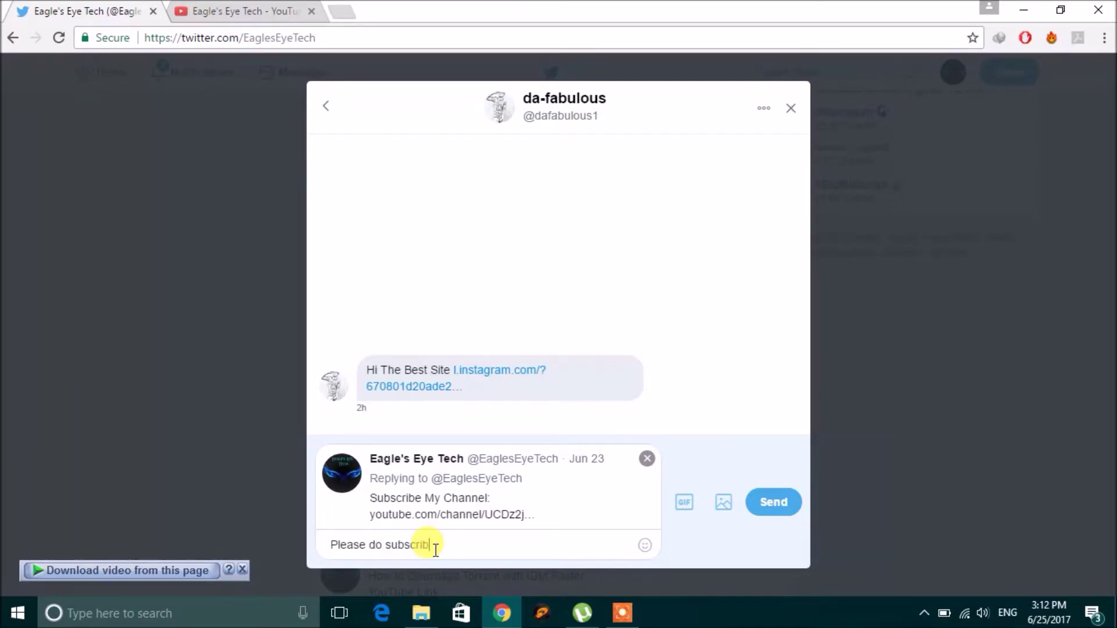
{"action": "type", "text": "channel"}
{"action": "left_click", "coordinate": [768, 501]}
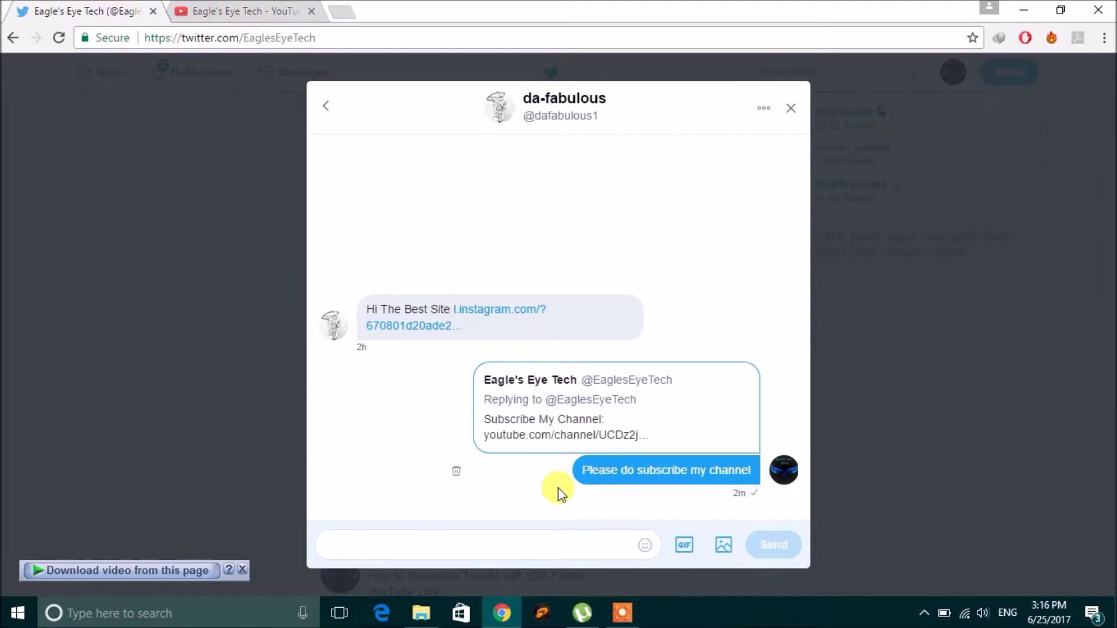
{"action": "left_click", "coordinate": [329, 109]}
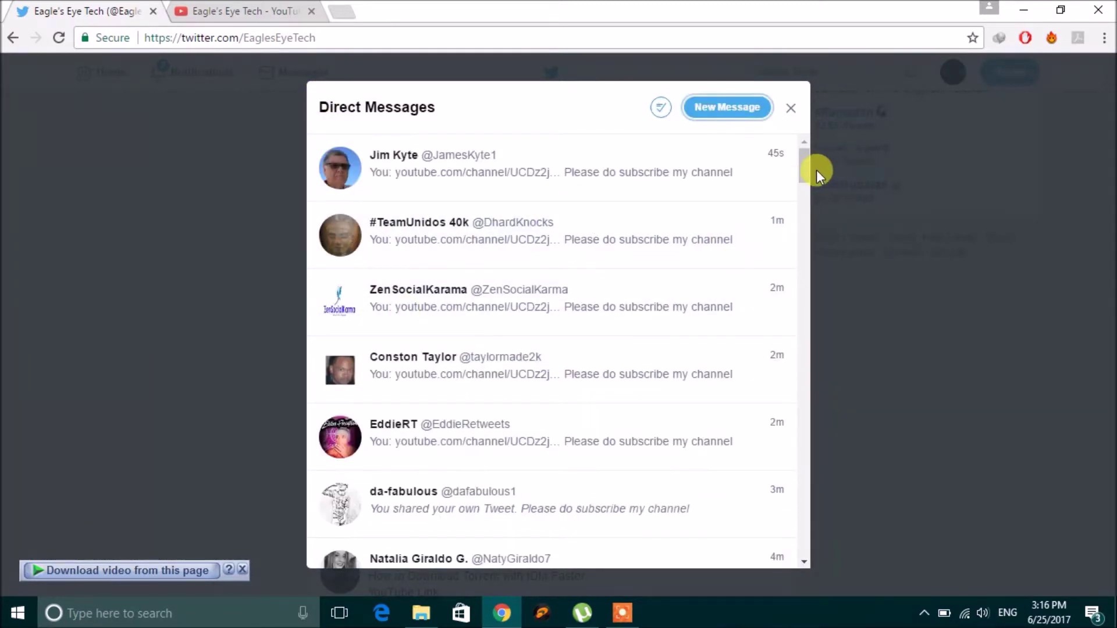
Recheck the last messaged conversation, then open the 'thanks for the follow' follower's chat
{"action": "left_click", "coordinate": [495, 497]}
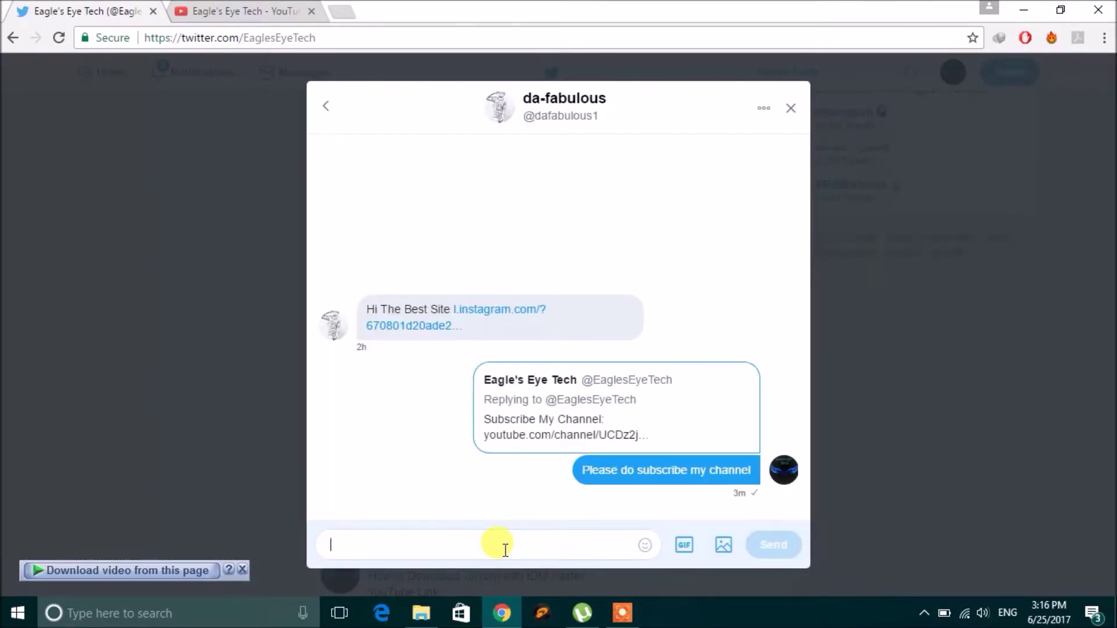
{"action": "left_click", "coordinate": [327, 113]}
{"action": "left_click_drag", "start_coordinate": [801, 170], "coordinate": [794, 224]}
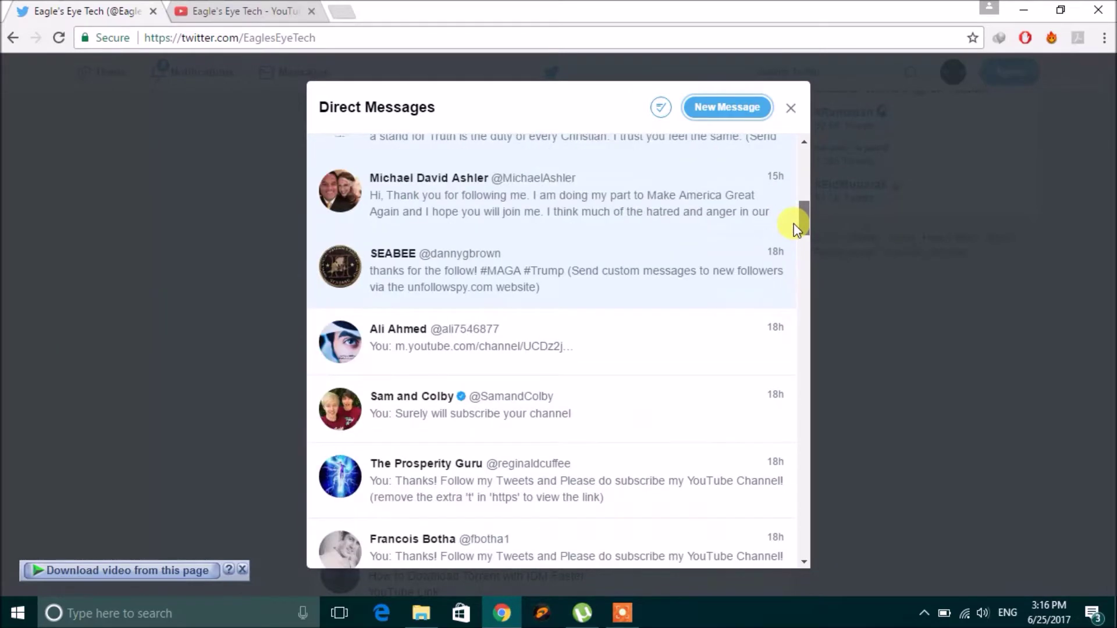
{"action": "left_click", "coordinate": [580, 256]}
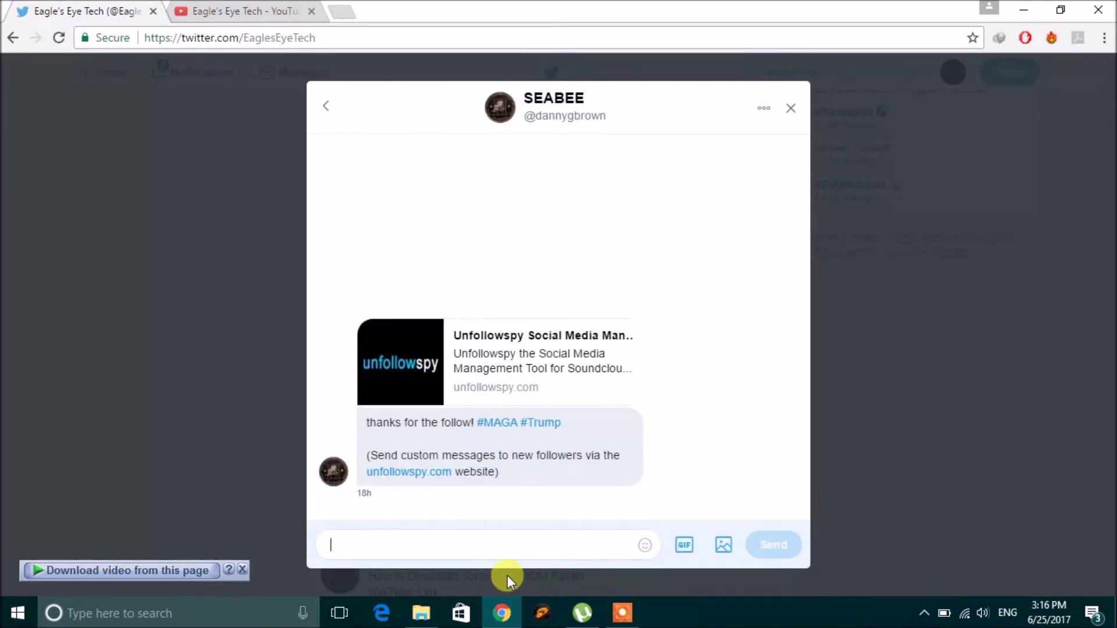
Send this follower the pasted channel link plus 'Please subscribe my channel'
{"action": "type", "text": "https://www.youtube.com/channel/UCDz2jIWi2UAINLPTIvYIDdQ Please do subscribe my channel"}
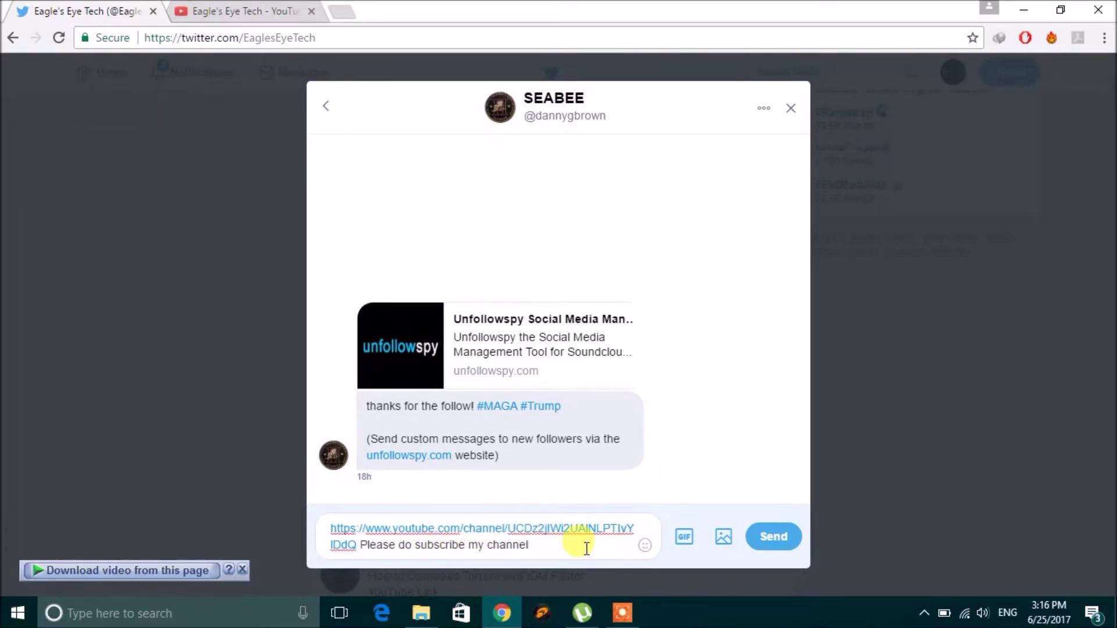
{"action": "left_click", "coordinate": [773, 536]}
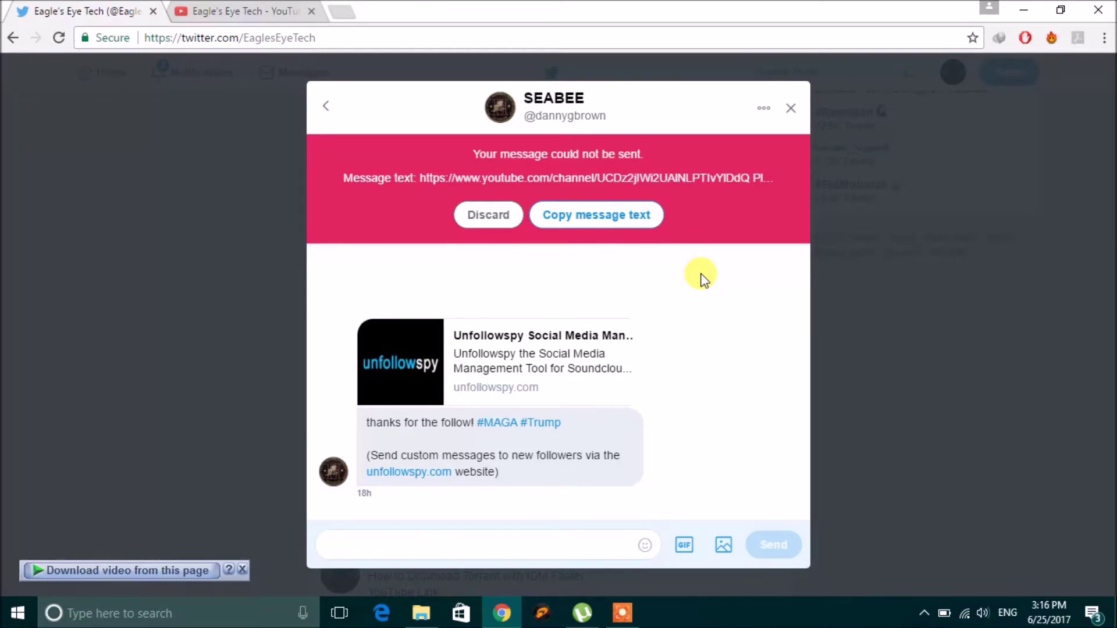
{"action": "type", "text": "Plea"}
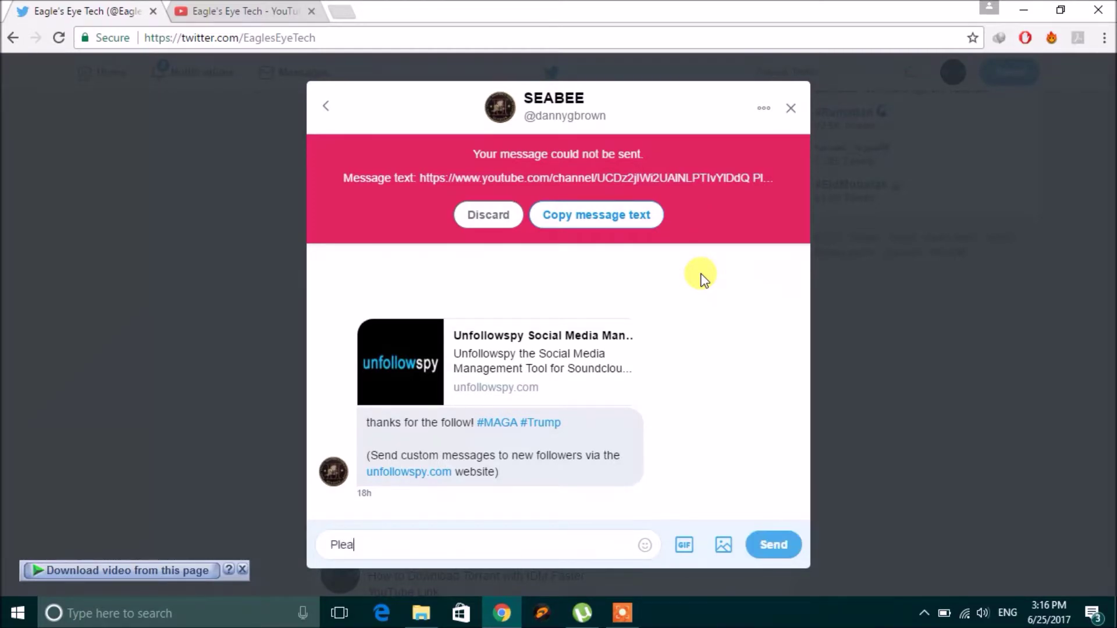
{"action": "type", "text": "se subscribe my cha"}
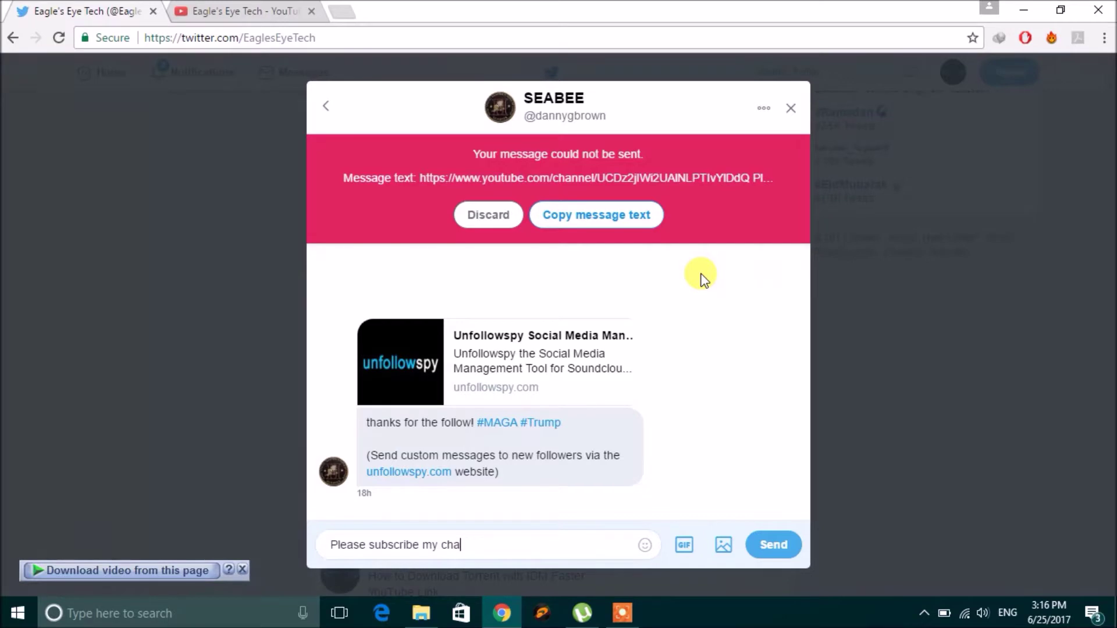
{"action": "type", "text": "nnel"}
{"action": "key", "text": "Return"}
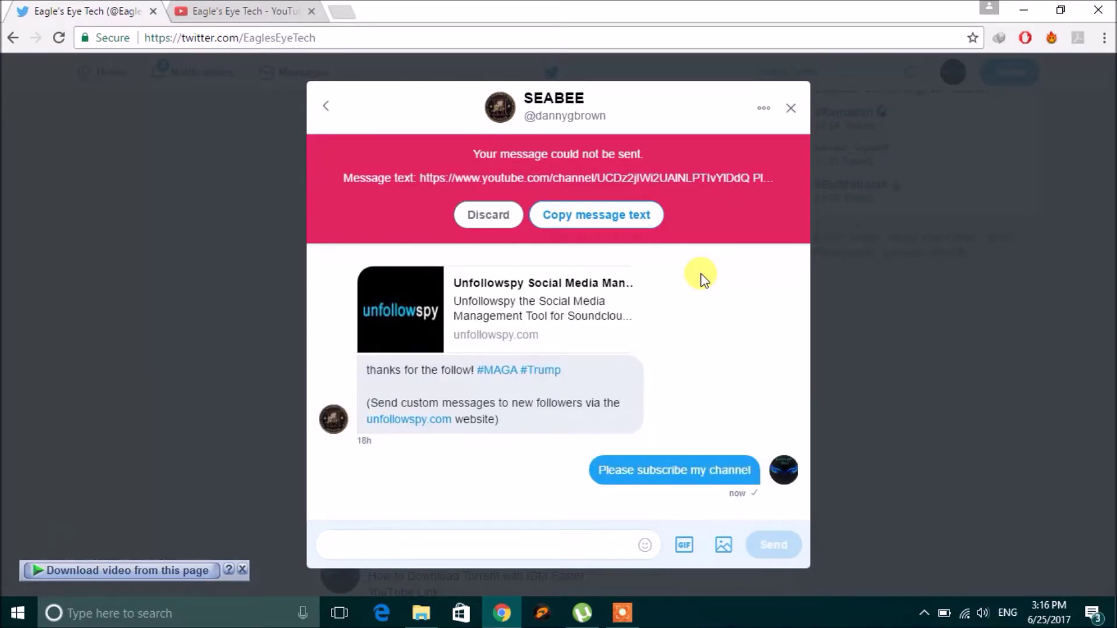
{"action": "type", "text": "https://www.youtube.com/channel/UCDz2jIWi2UAINLPTIvYIDdQ Please do subscribe my channel"}
{"action": "key", "text": "Return"}
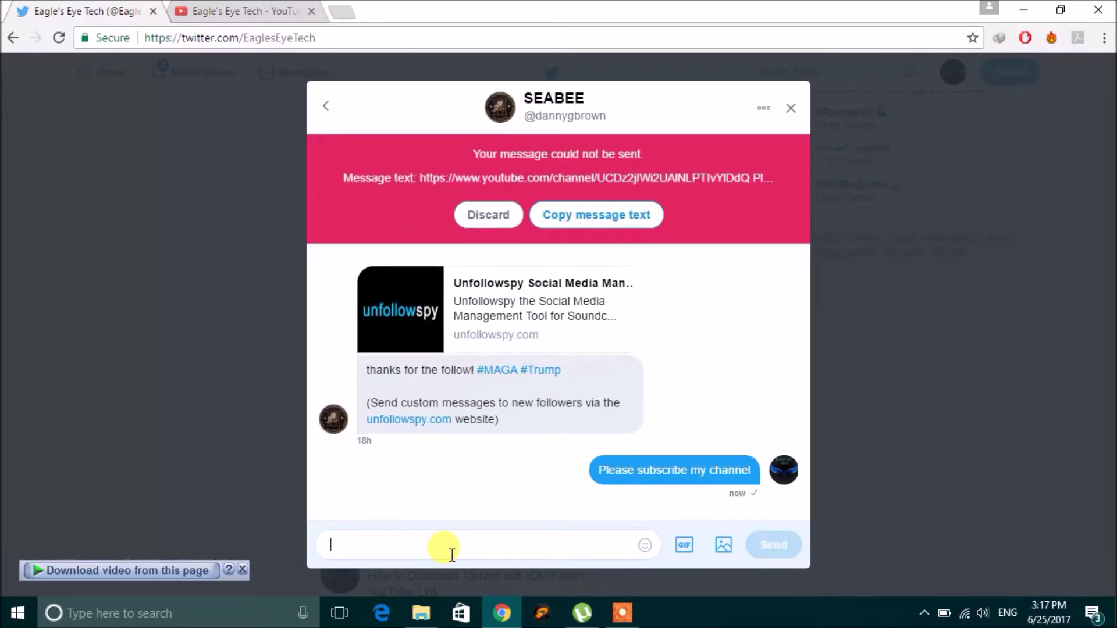
{"action": "left_click", "coordinate": [788, 110]}
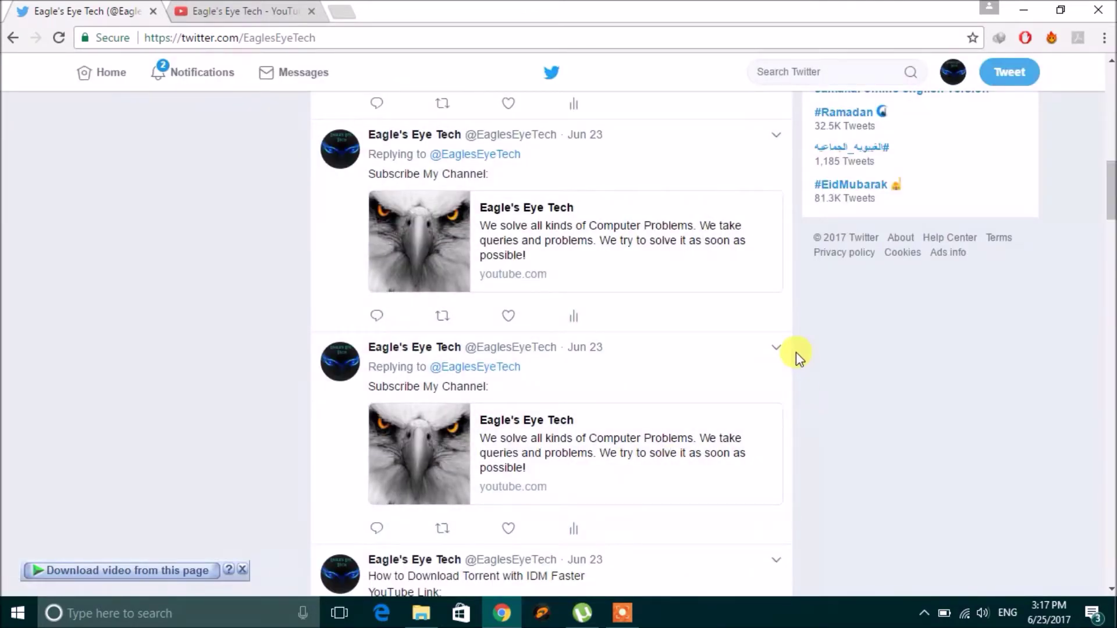
Try sharing the Subscribe My Channel tweet by direct message with another follower
{"action": "left_click", "coordinate": [777, 352]}
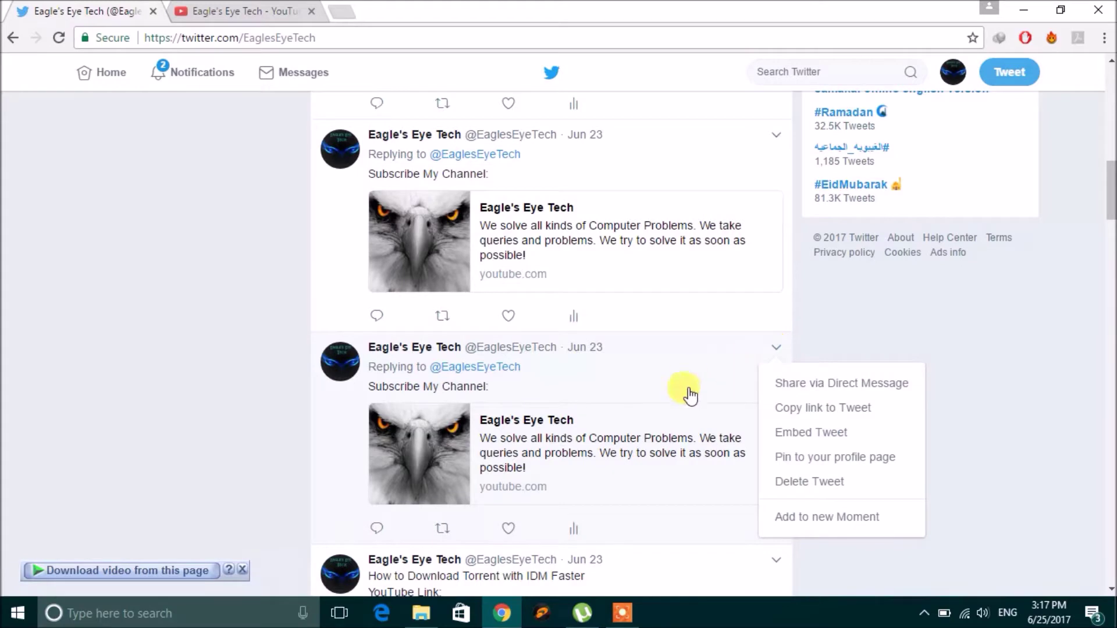
{"action": "left_click", "coordinate": [813, 373]}
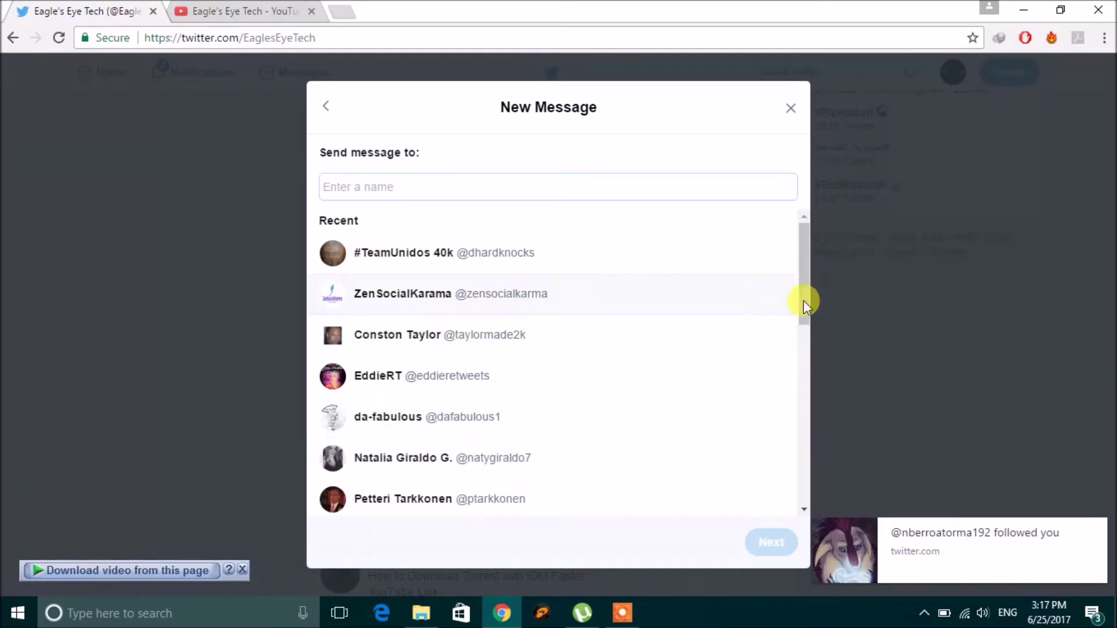
{"action": "left_click_drag", "start_coordinate": [804, 300], "coordinate": [797, 348]}
{"action": "left_click", "coordinate": [448, 500]}
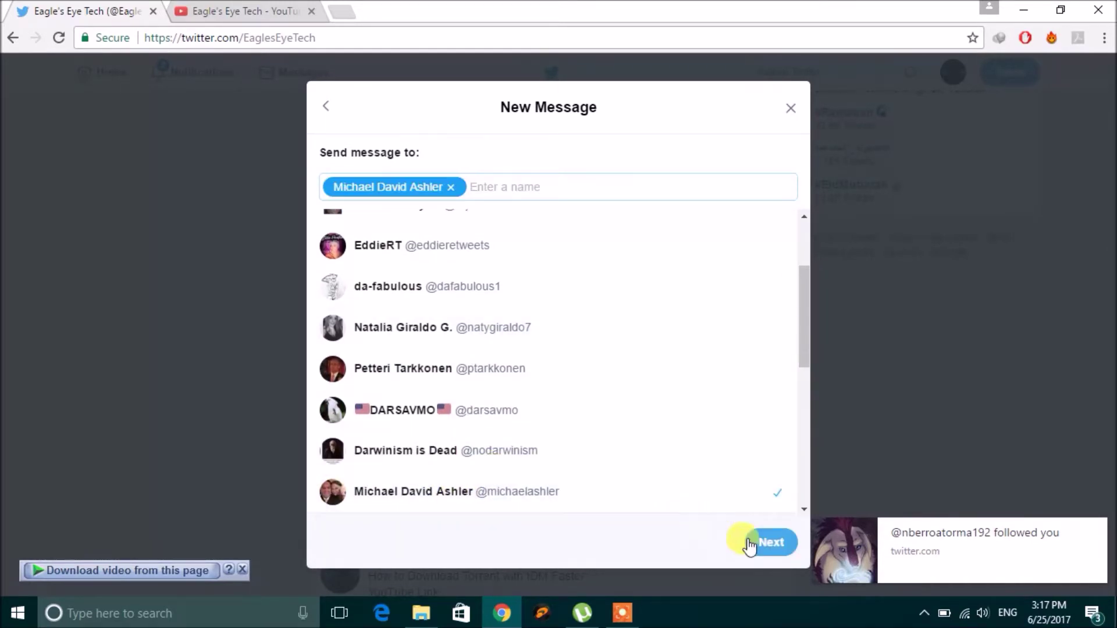
{"action": "left_click", "coordinate": [777, 550]}
{"action": "left_click", "coordinate": [783, 512]}
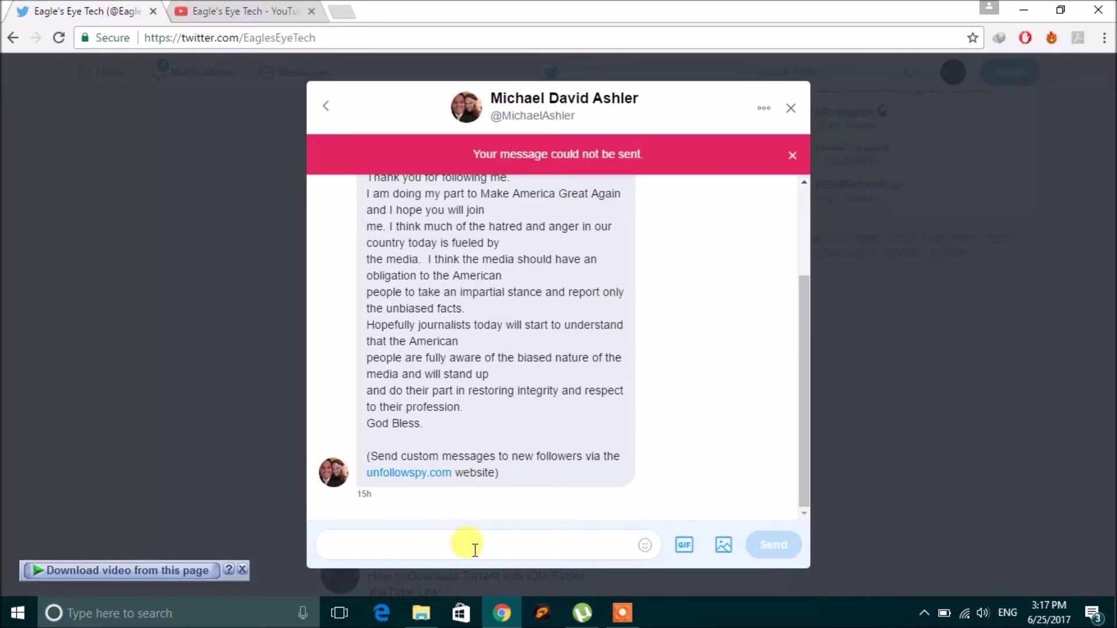
Send the pasted channel link, fixing a stray space, with the note '(emit the extra 't' in the link)'
{"action": "type", "text": "https://www.youtube.com/channel/UCDz2jIWi2UAINLPTIvYIDdQ Please do subscribe my channel"}
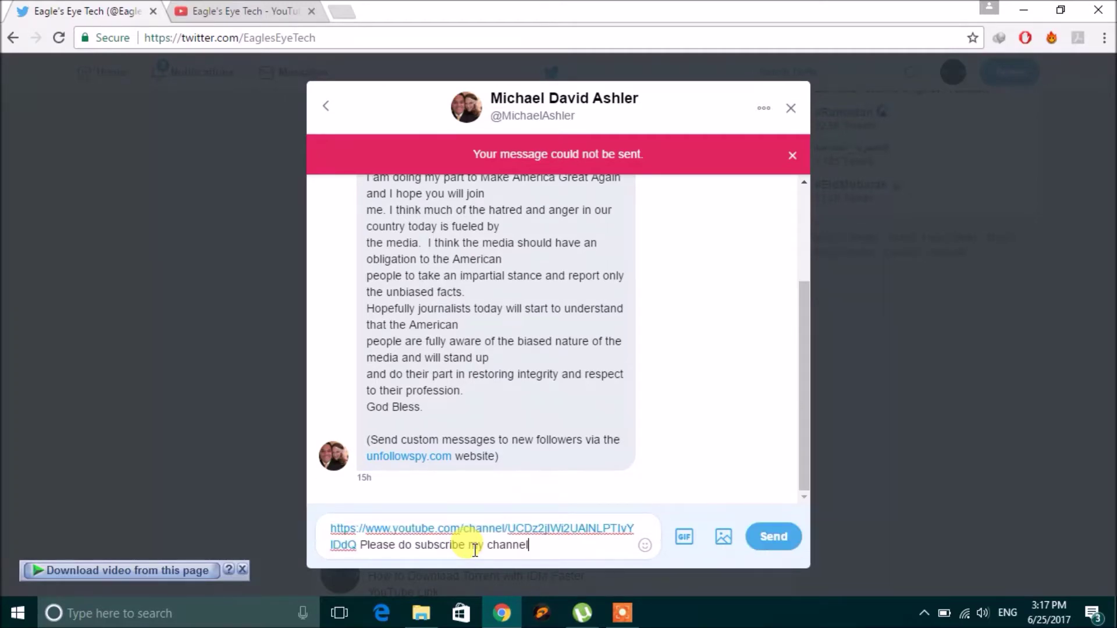
{"action": "left_click", "coordinate": [341, 529]}
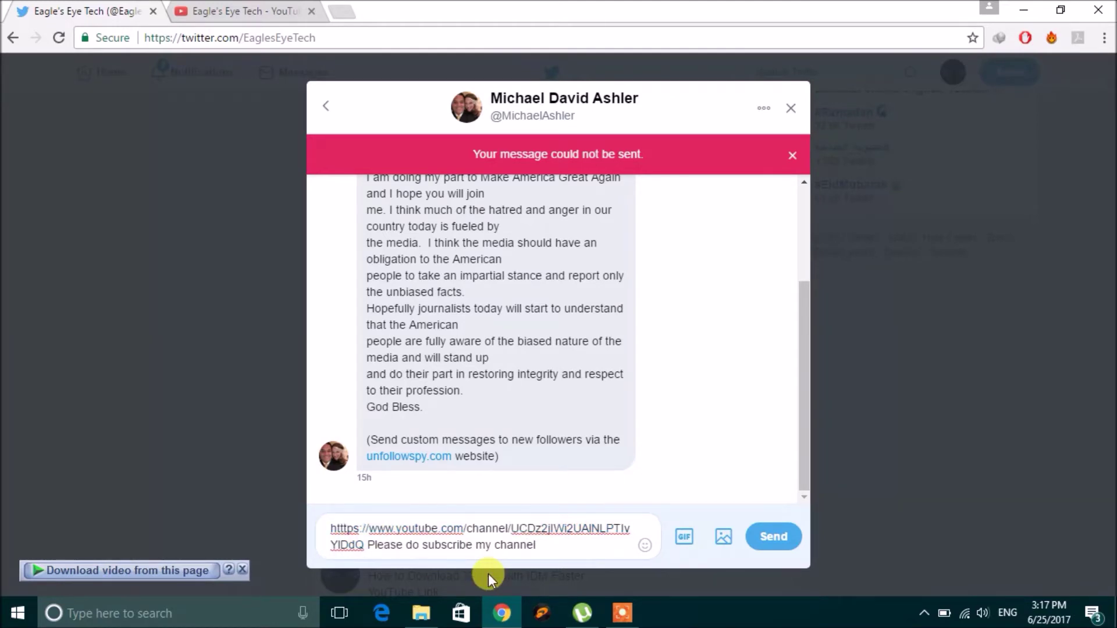
{"action": "key", "text": "BackSpace"}
{"action": "left_click", "coordinate": [612, 545]}
{"action": "type", "text": "("}
{"action": "type", "text": "emit t"}
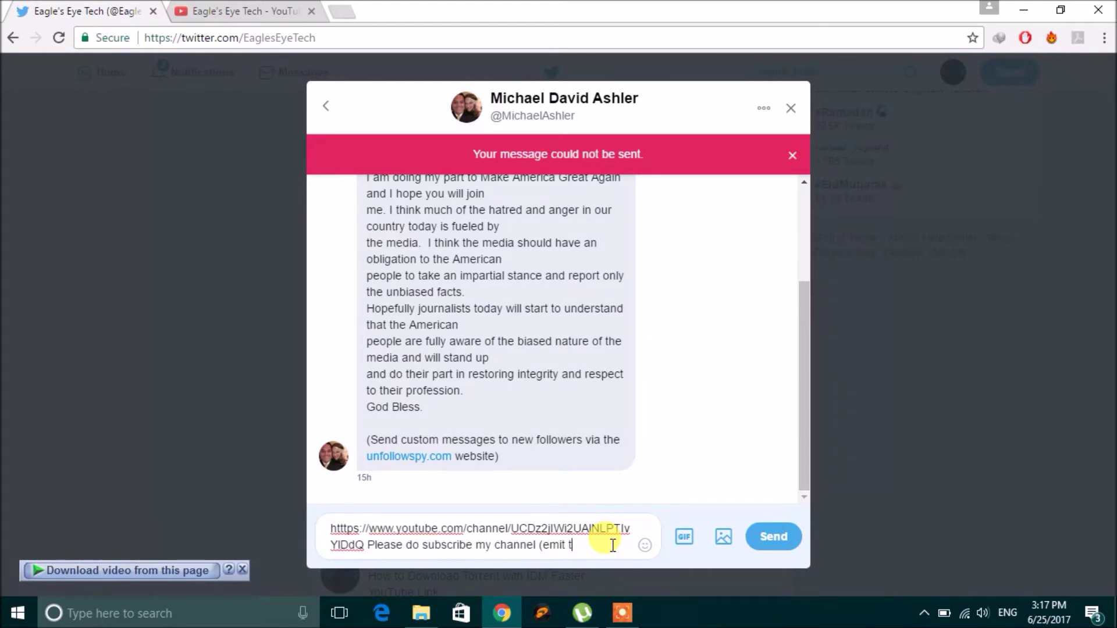
{"action": "type", "text": "he extra 't' in the"}
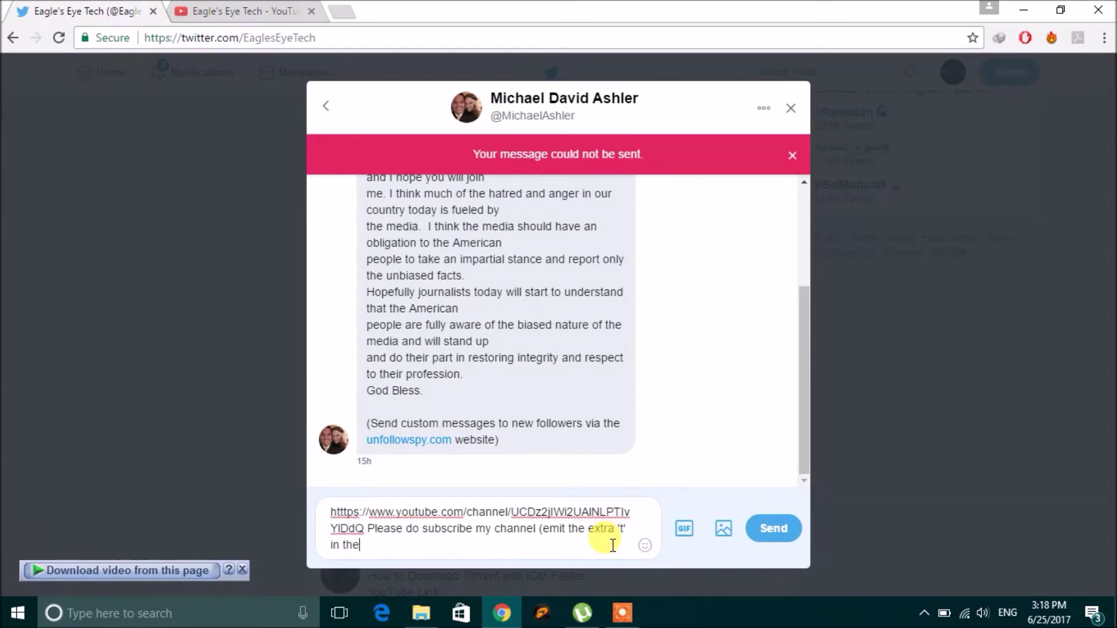
{"action": "type", "text": " link"}
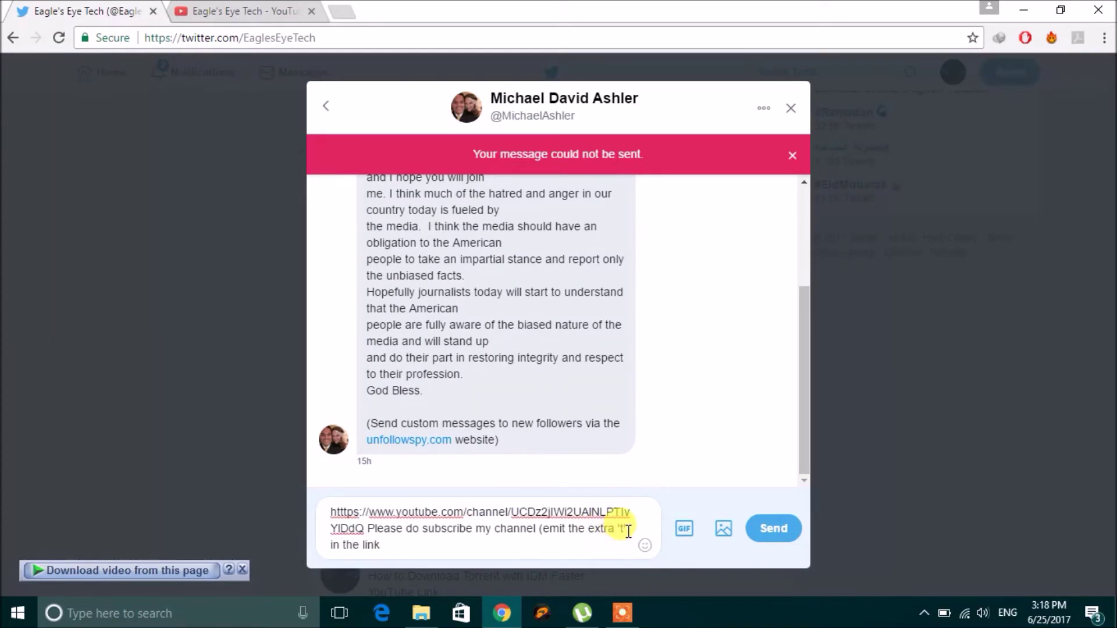
{"action": "type", "text": ")"}
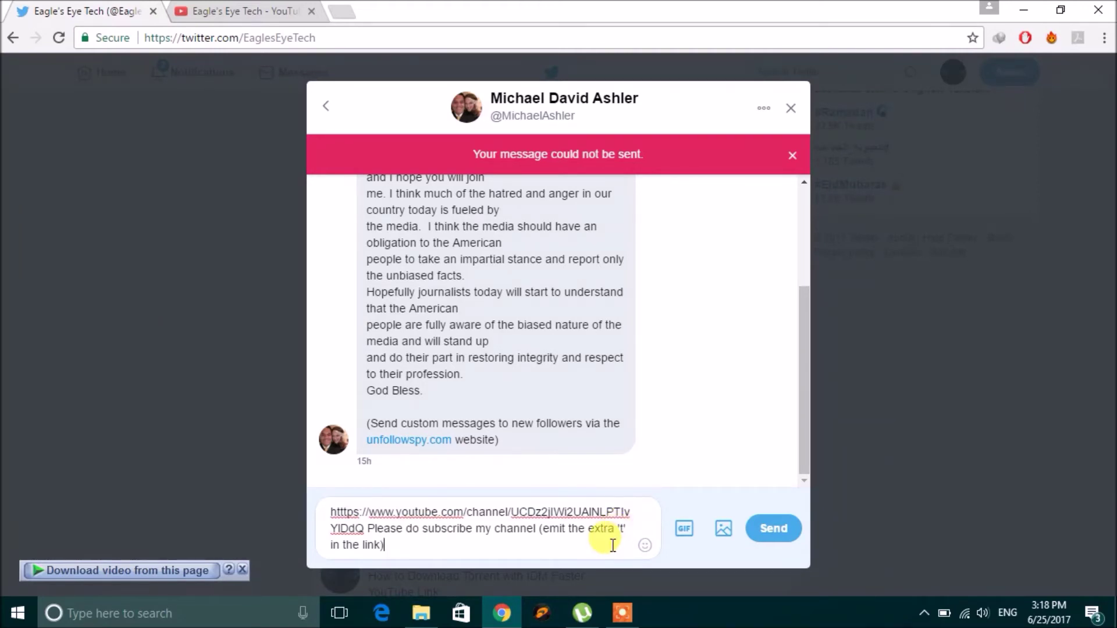
{"action": "left_click", "coordinate": [767, 540]}
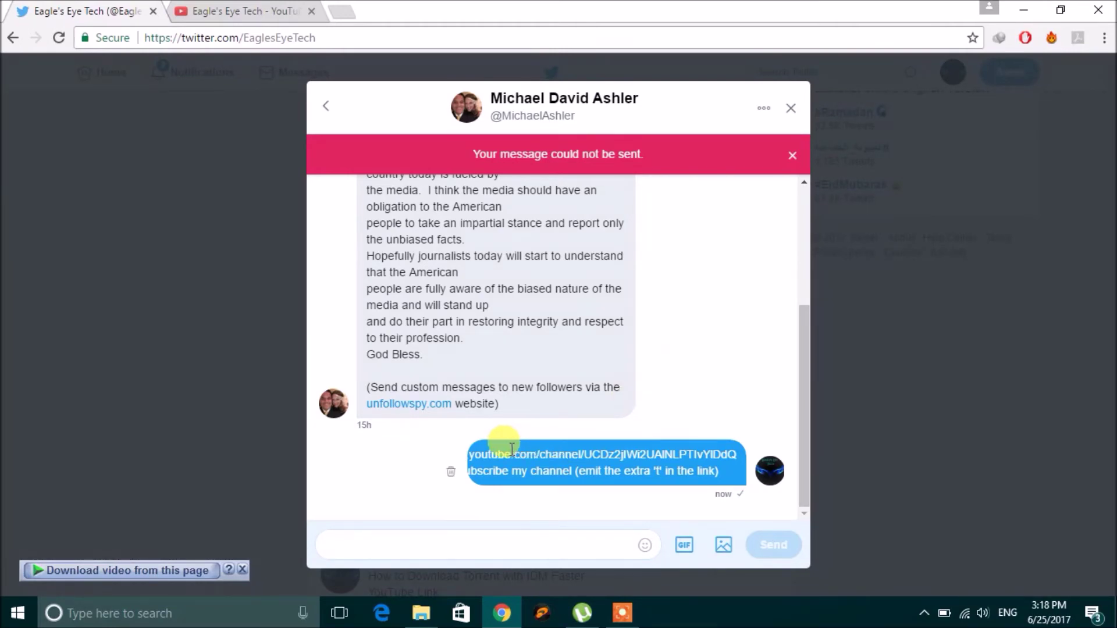
{"action": "left_click_drag", "start_coordinate": [472, 455], "coordinate": [568, 456]}
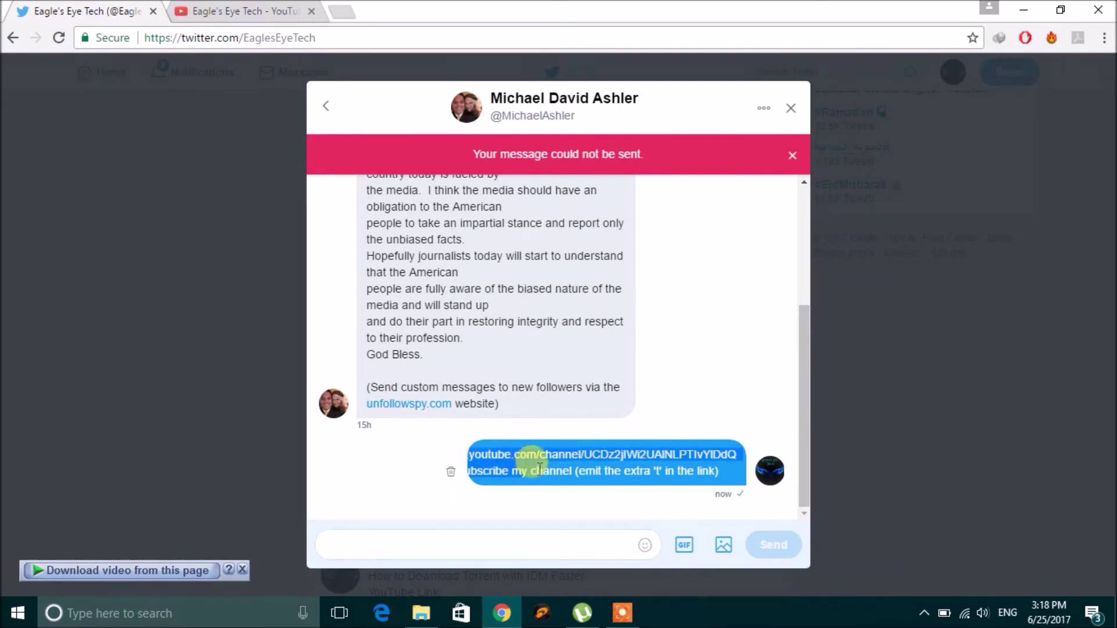
{"action": "triple_click", "coordinate": [736, 452]}
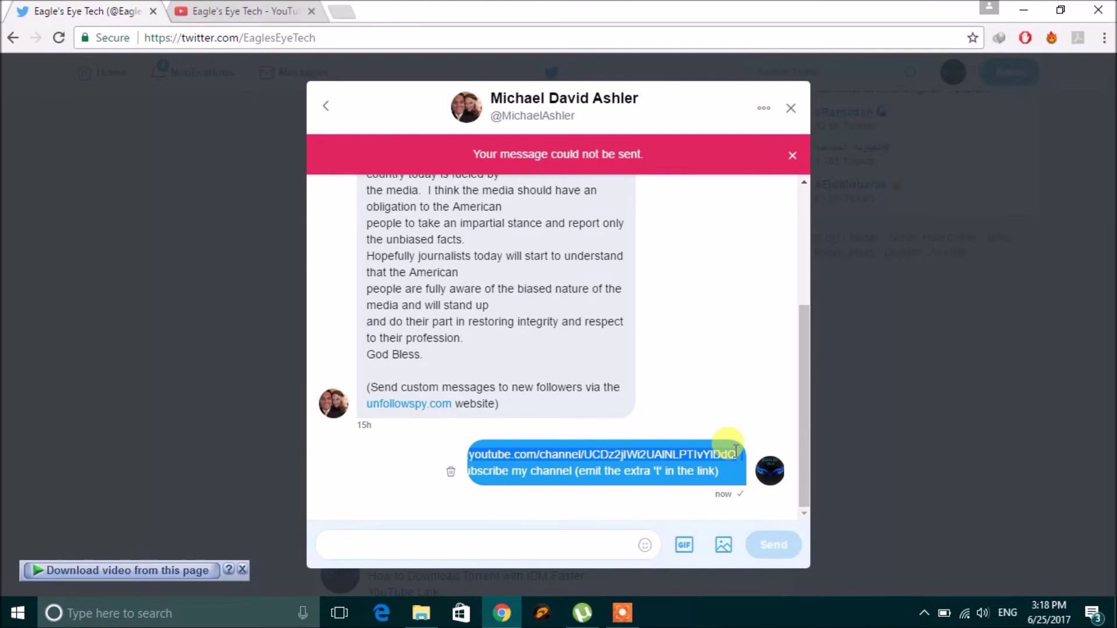
{"action": "left_click", "coordinate": [348, 10]}
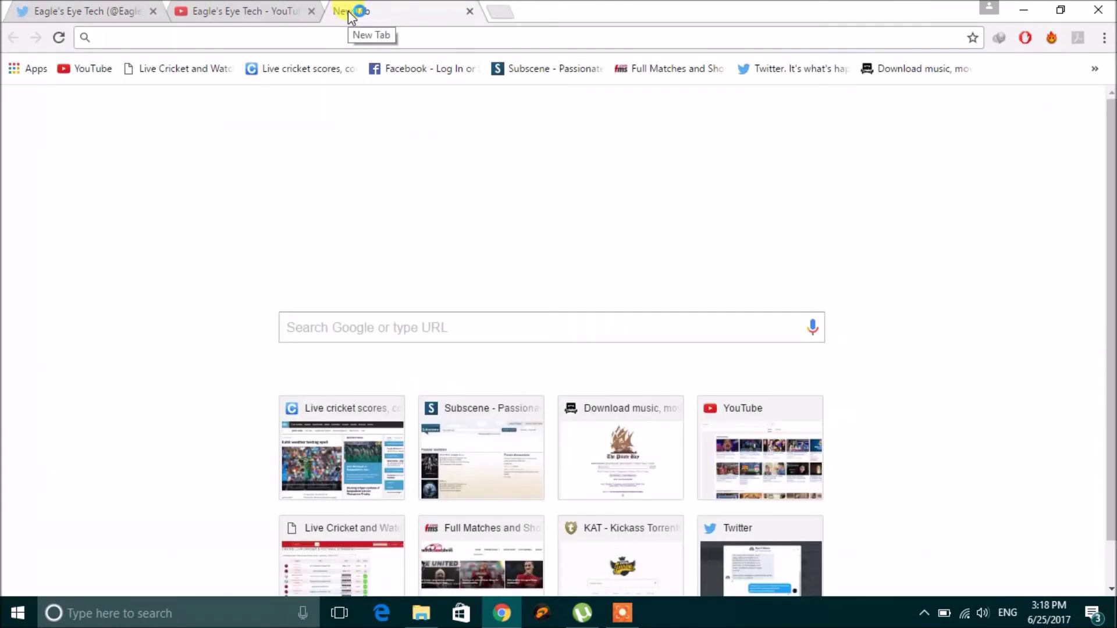
{"action": "type", "text": "youtube.com/channel/UCDz2jIWi2UAINLPTIvYIDdQ"}
{"action": "key", "text": "Return"}
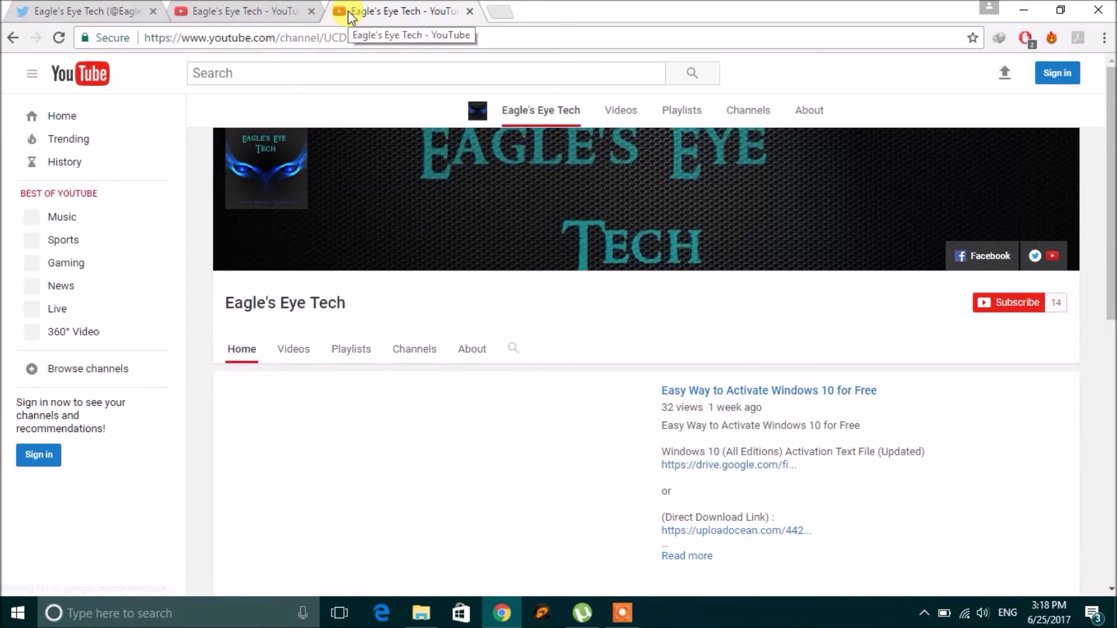
{"action": "left_click", "coordinate": [470, 11]}
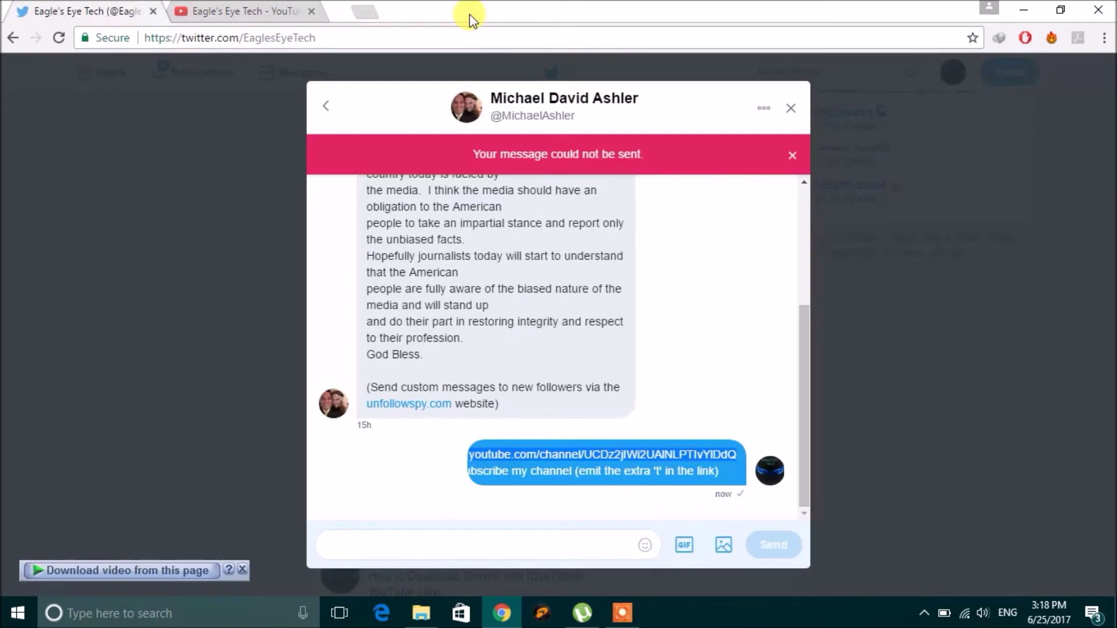
{"action": "left_click", "coordinate": [440, 550]}
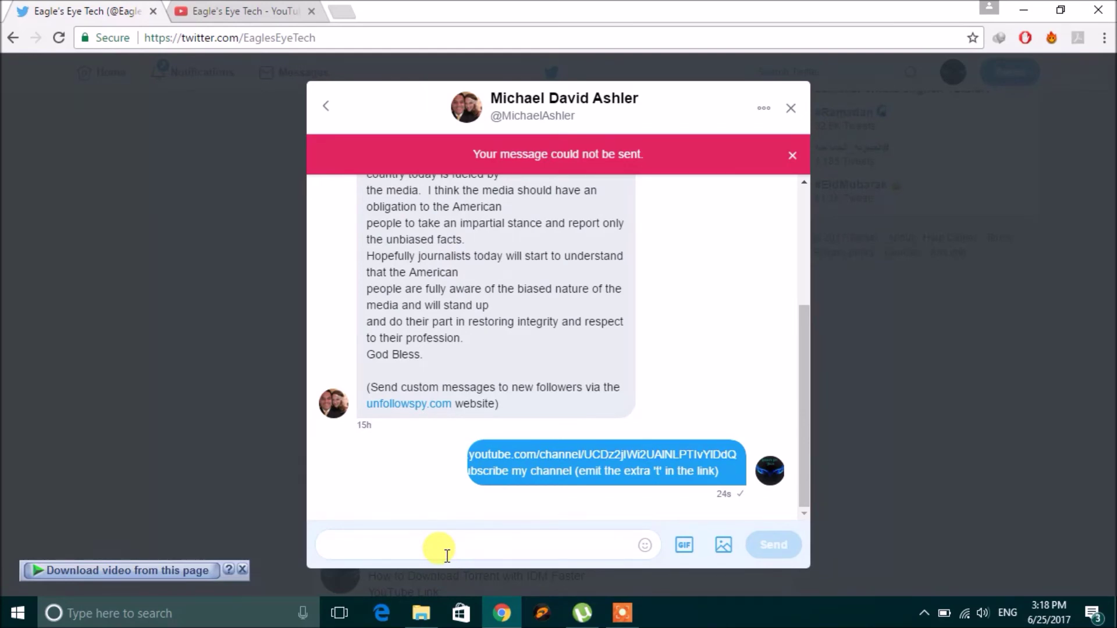